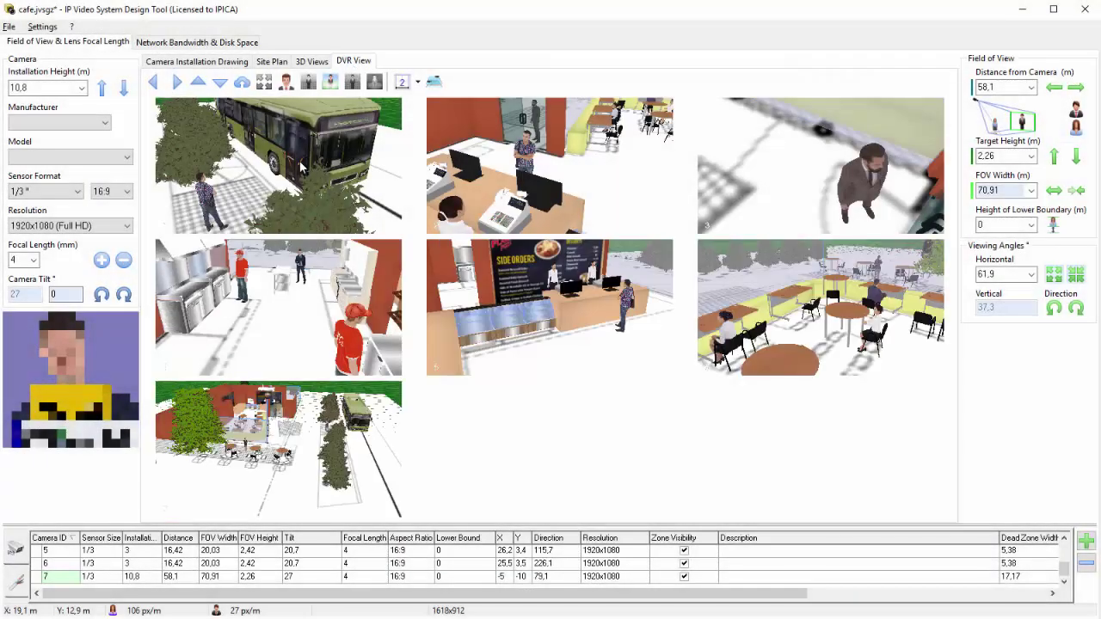
Preview camera 1's bus scene and camera 2's cafe counter scene in 3D, orbiting the view.
double_click(300, 164)
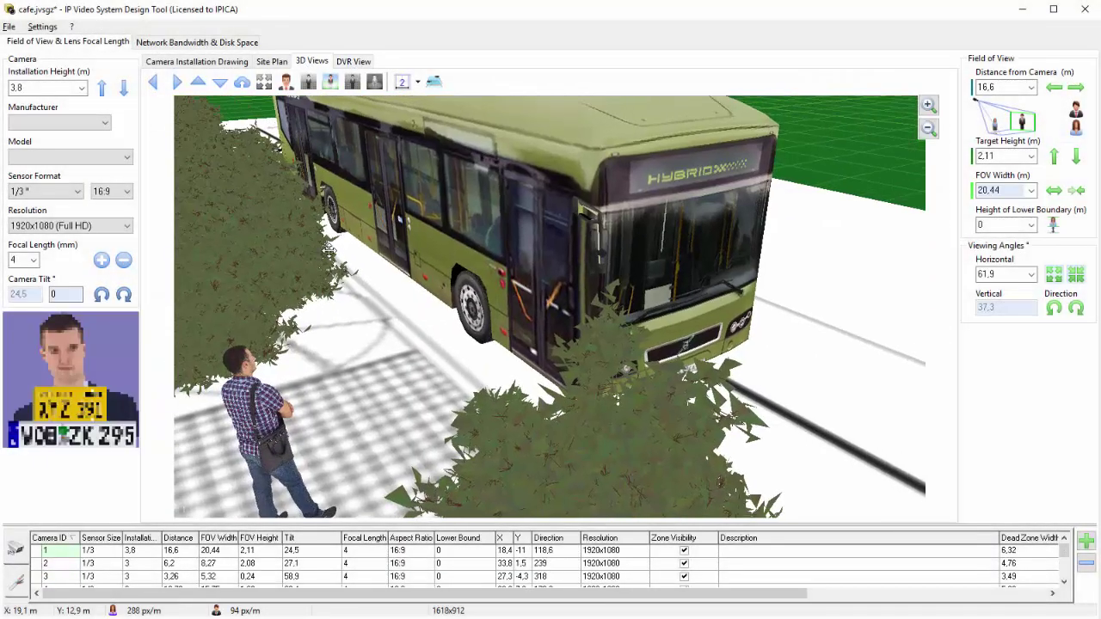
left_click(354, 61)
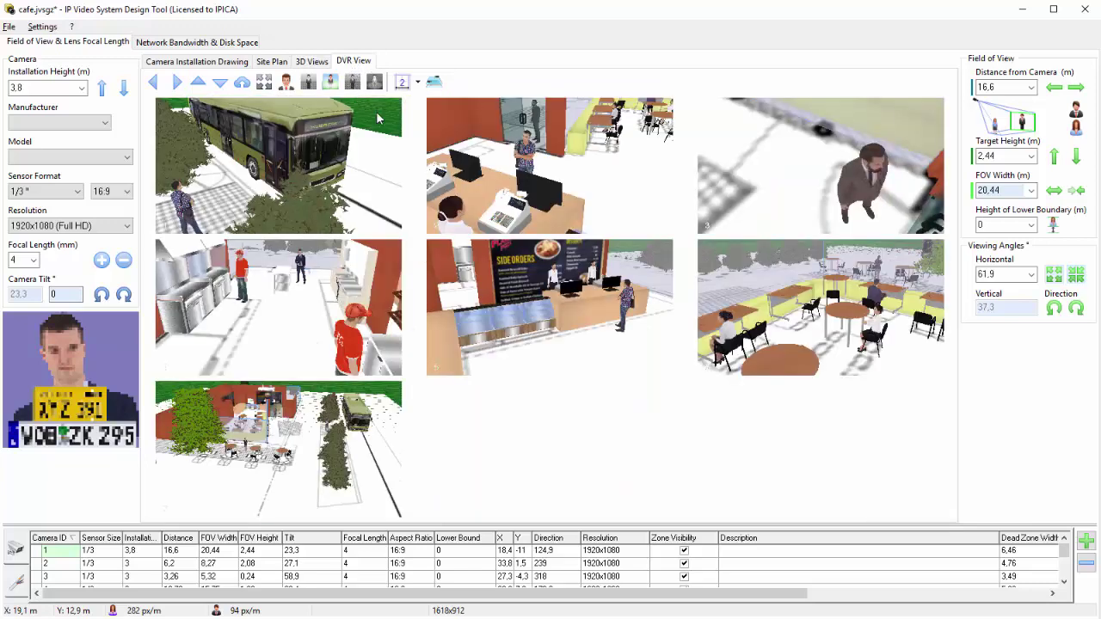
double_click(503, 165)
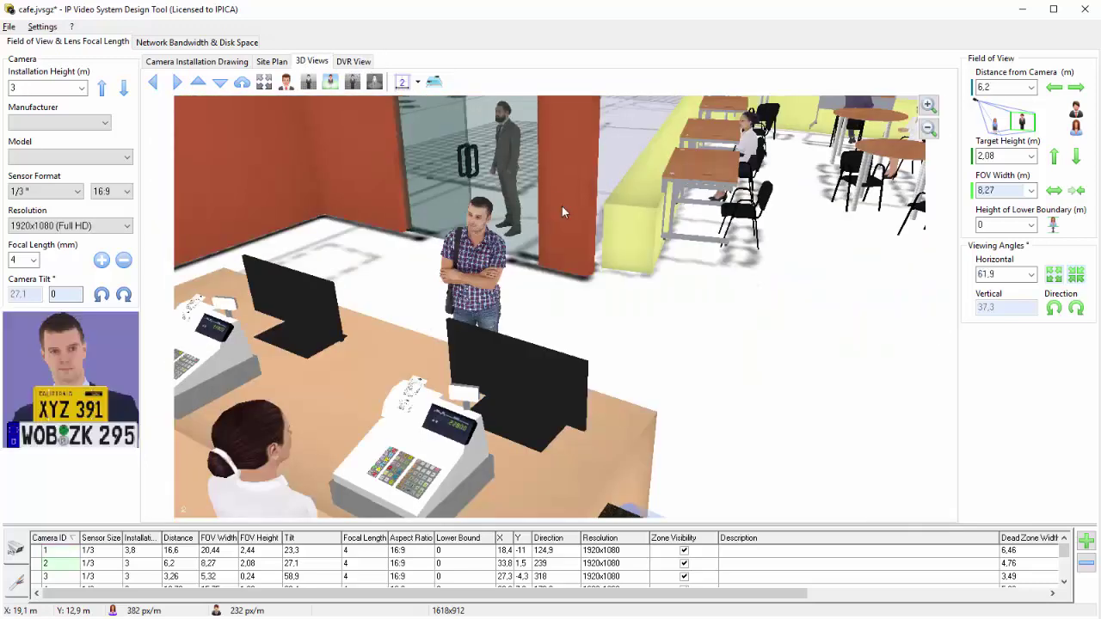
mouse_move(436, 203)
left_mouse_down()
mouse_move(364, 204)
mouse_move(491, 252)
mouse_move(488, 309)
left_mouse_up()
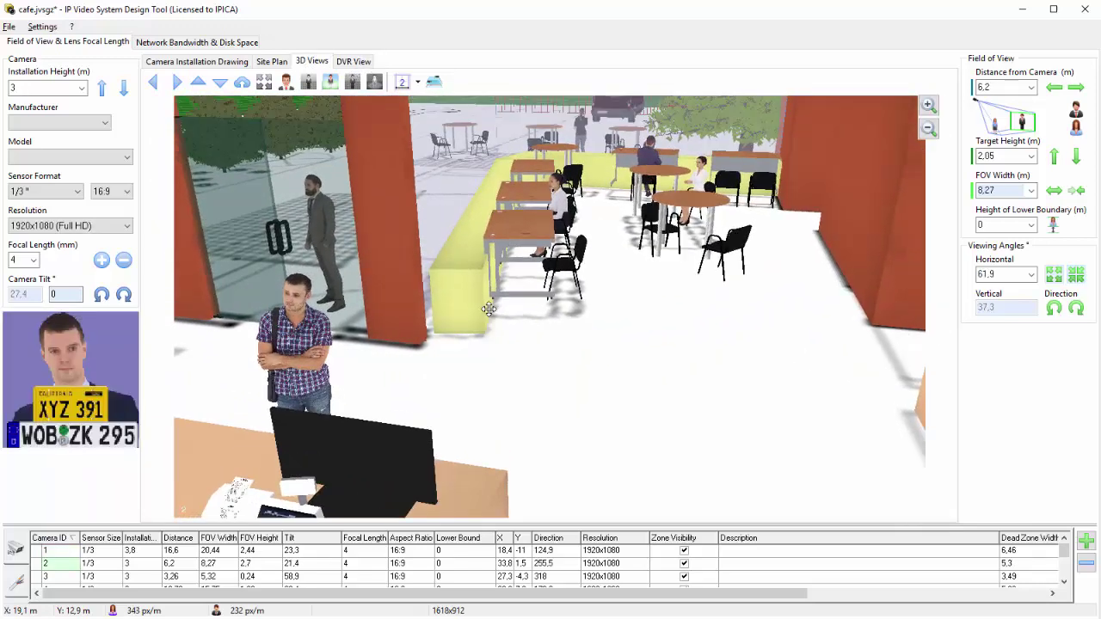
mouse_move(340, 253)
left_mouse_down()
mouse_move(565, 270)
mouse_move(577, 260)
left_mouse_up()
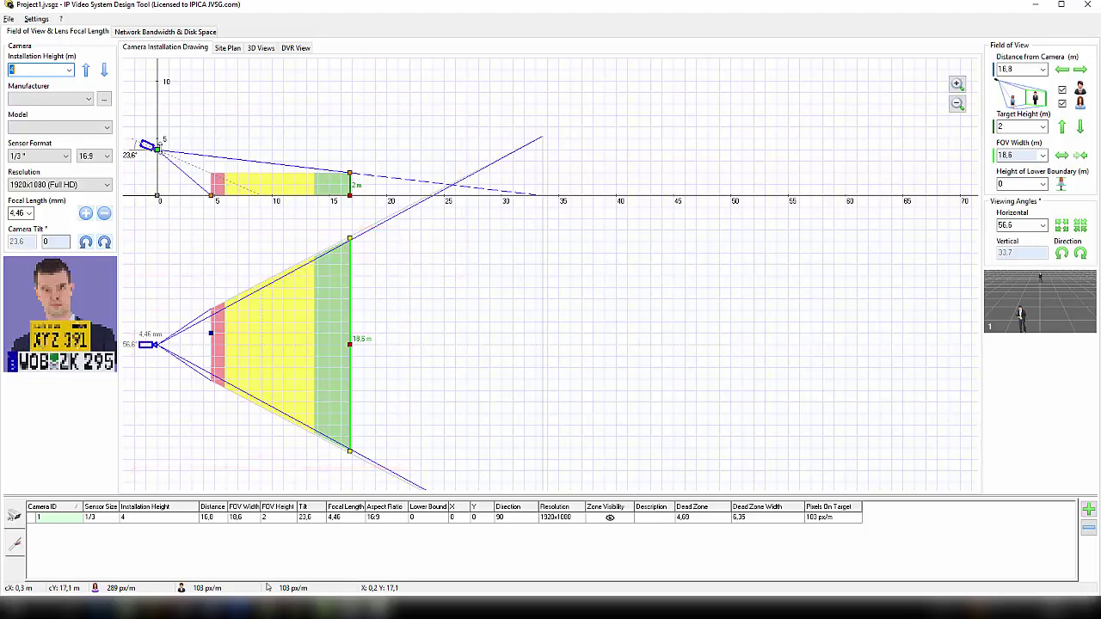
Set installation height to 3,15 and drag the target line and FOV handle to 17,21 m wide.
type("3,15")
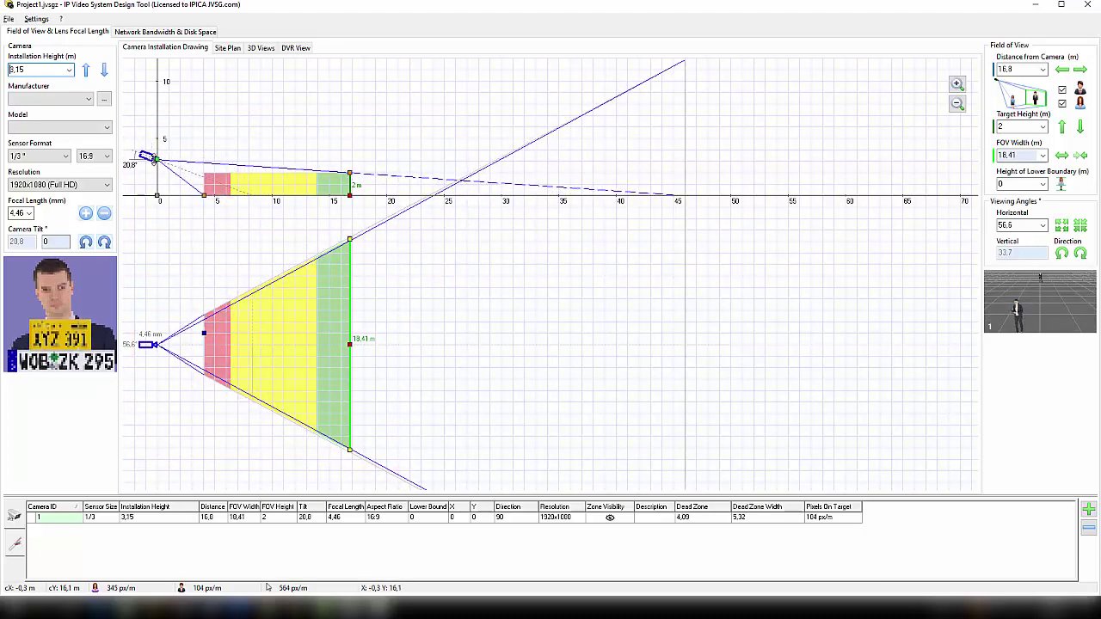
mouse_move(349, 344)
left_mouse_down()
mouse_move(375, 343)
mouse_move(355, 343)
left_mouse_up()
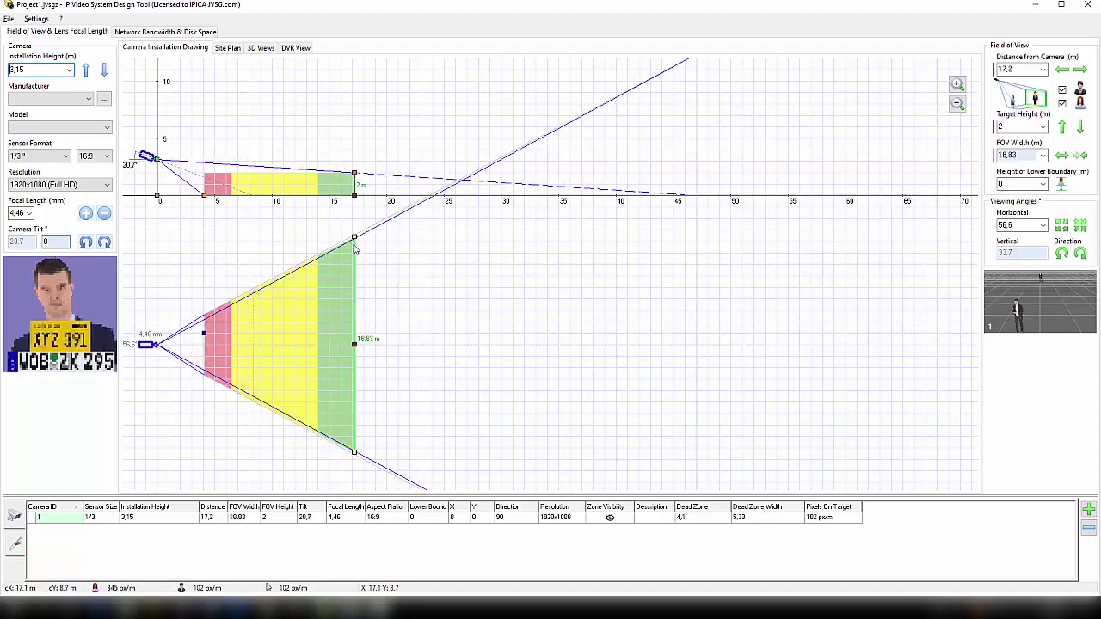
left_click_drag(354, 245, 352, 247)
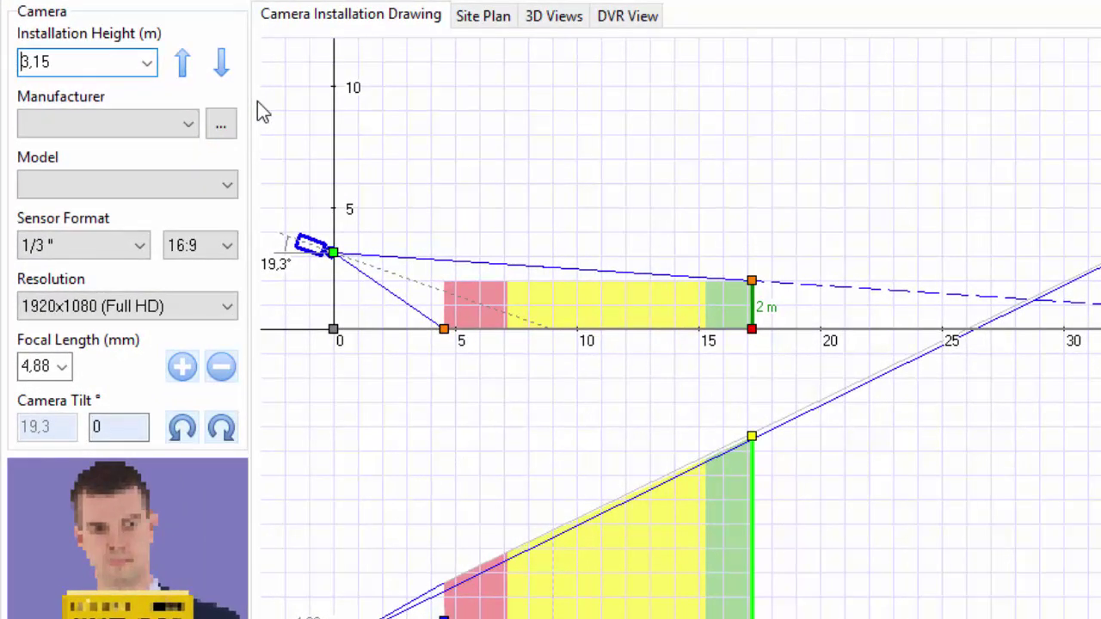
Set the camera's installation height to 5 m.
left_click(147, 61)
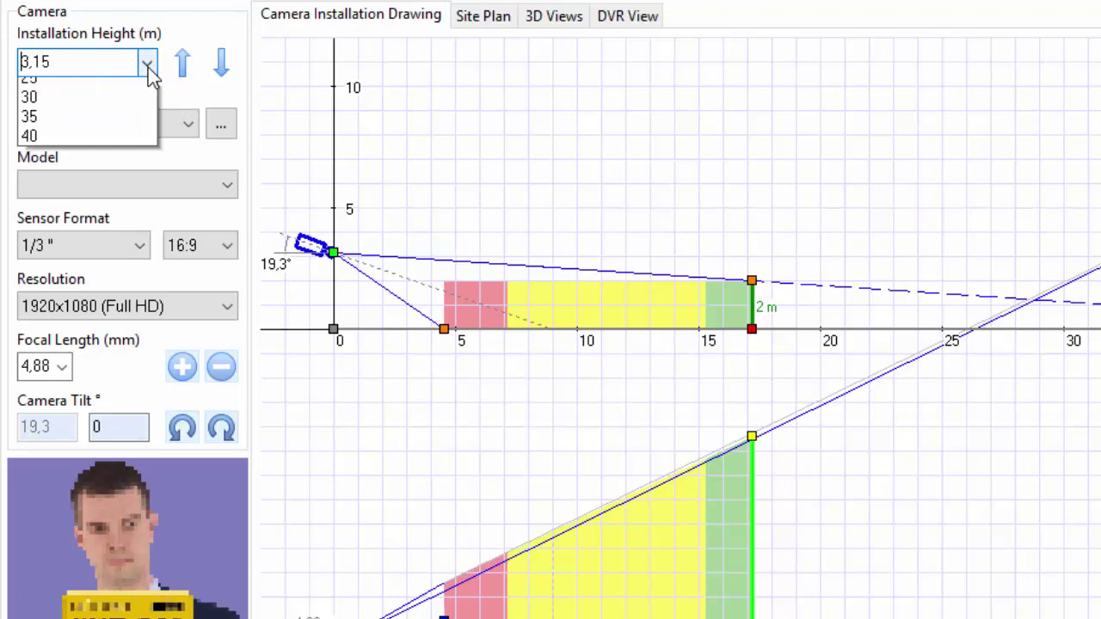
left_click(123, 150)
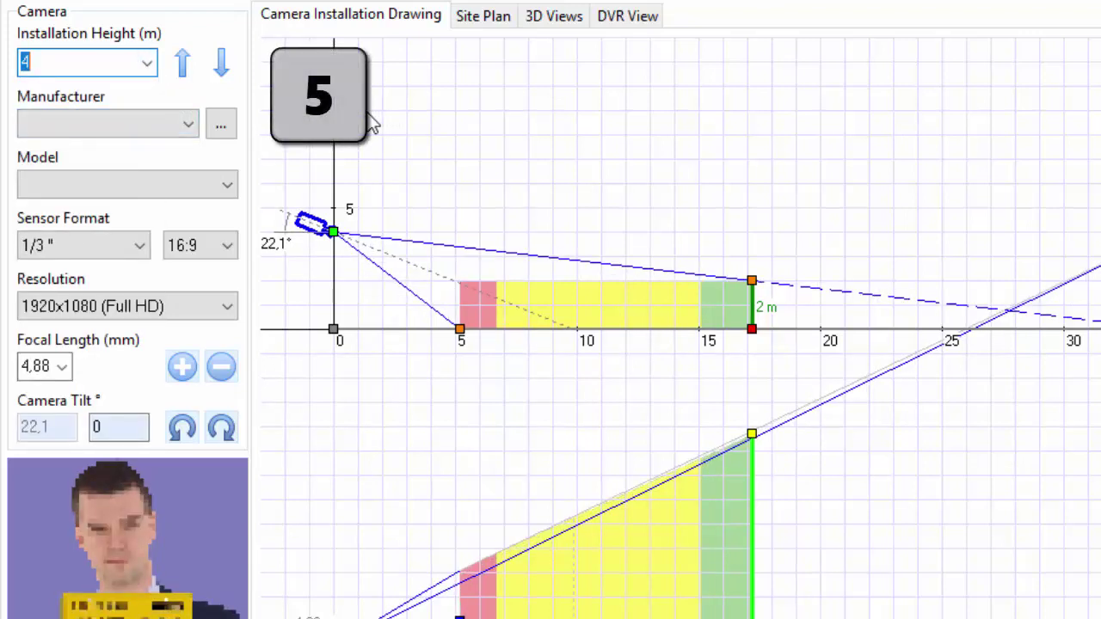
type("5")
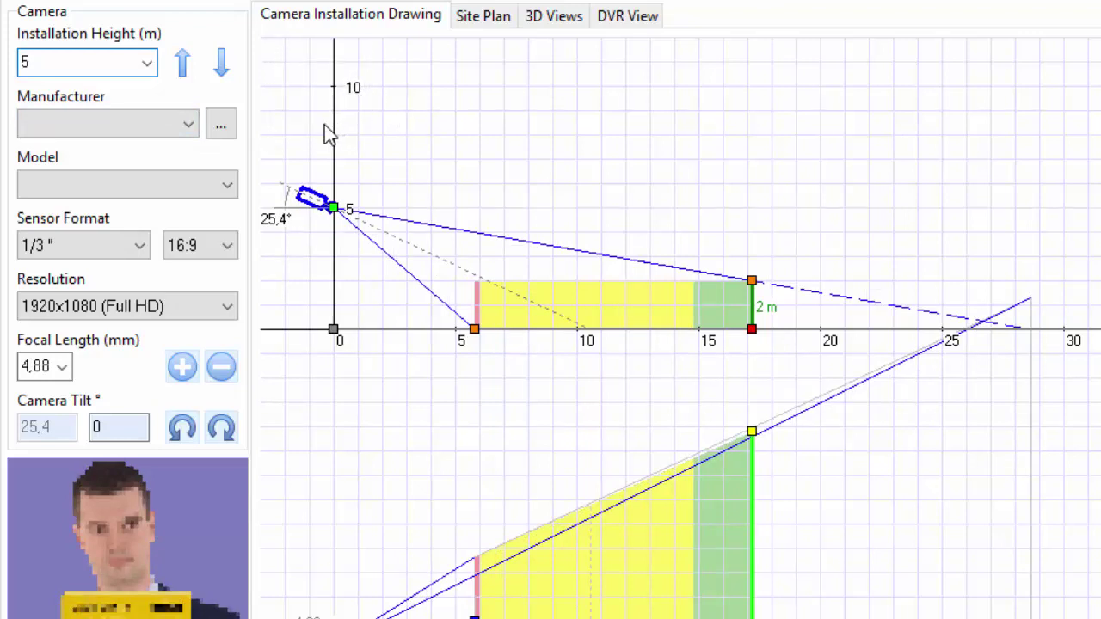
Choose a 1/6" 4:3 sensor, 3 mm focal length and 1600x1200 (2 MP) resolution.
left_click(113, 254)
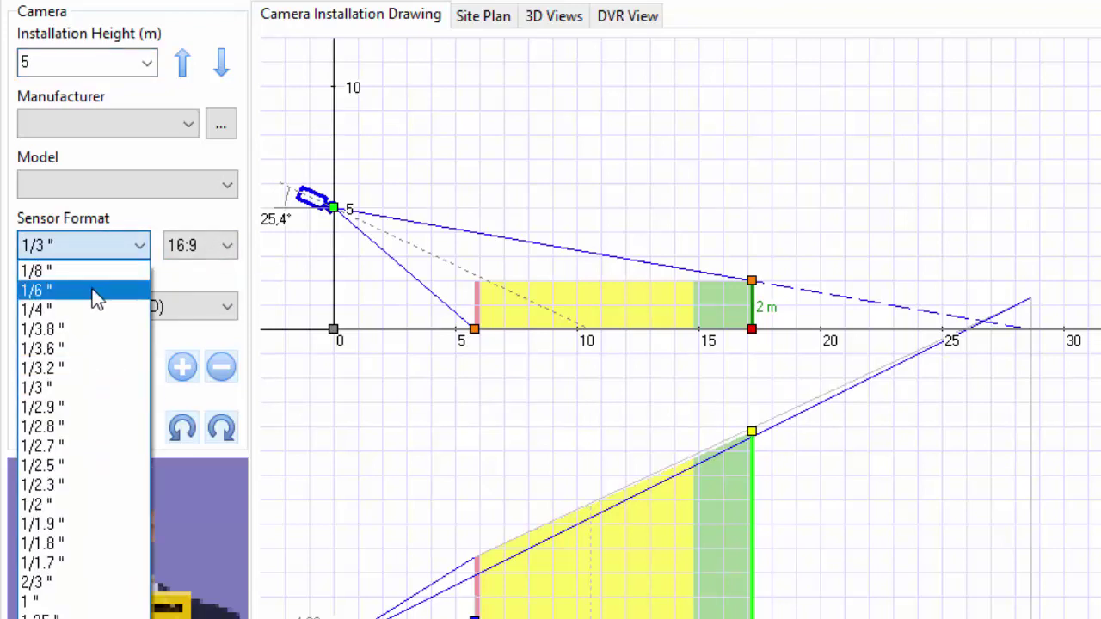
left_click(92, 289)
left_click(221, 246)
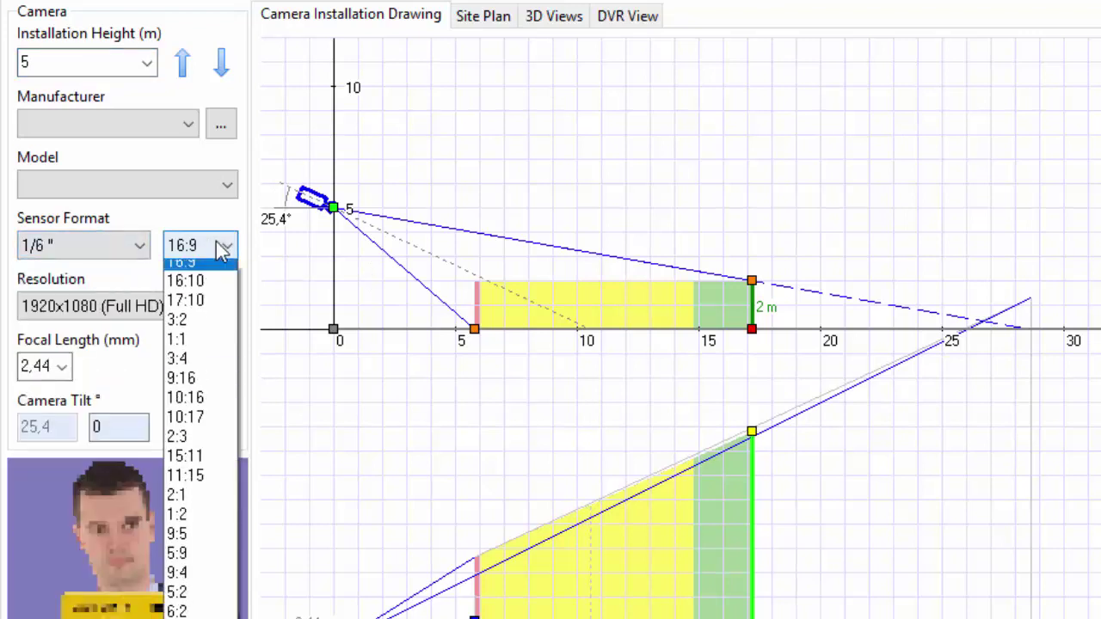
left_click(209, 277)
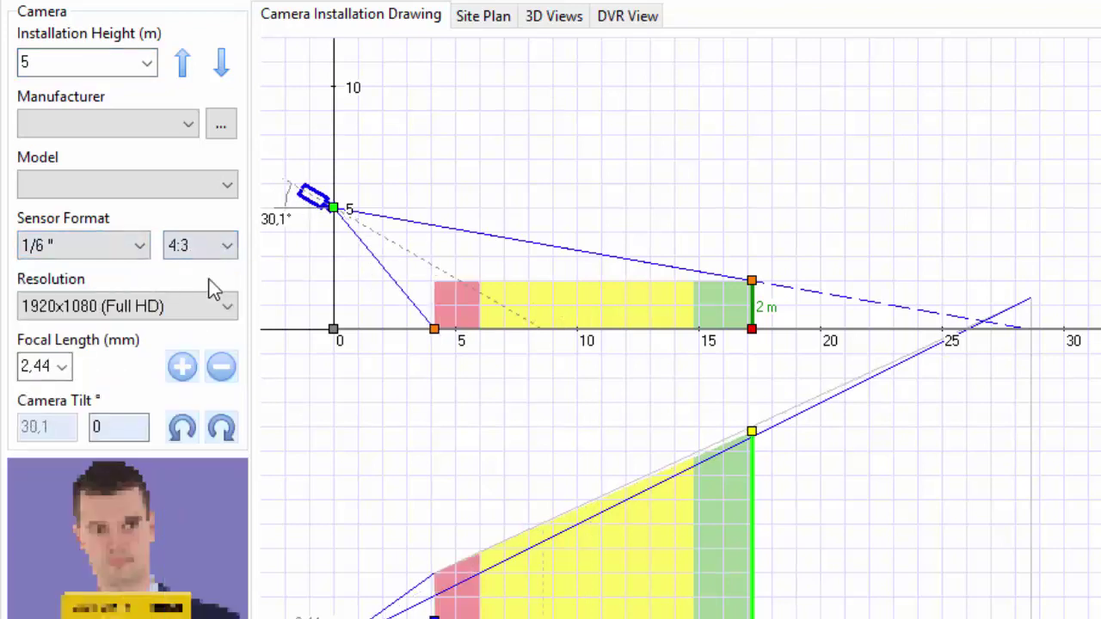
left_click(62, 366)
left_click(38, 469)
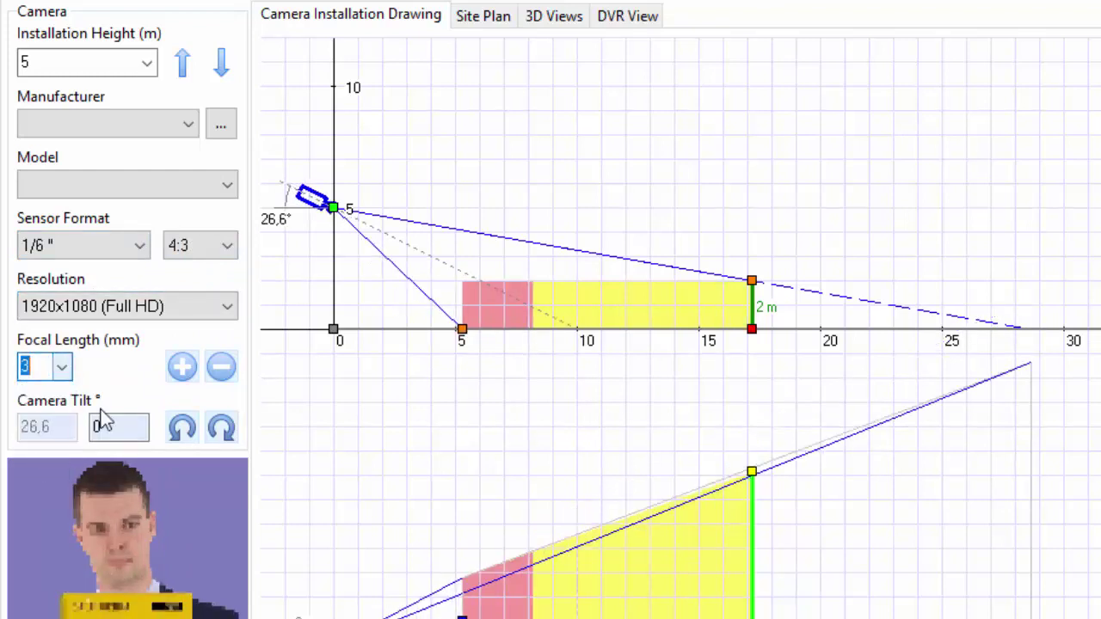
left_click(198, 310)
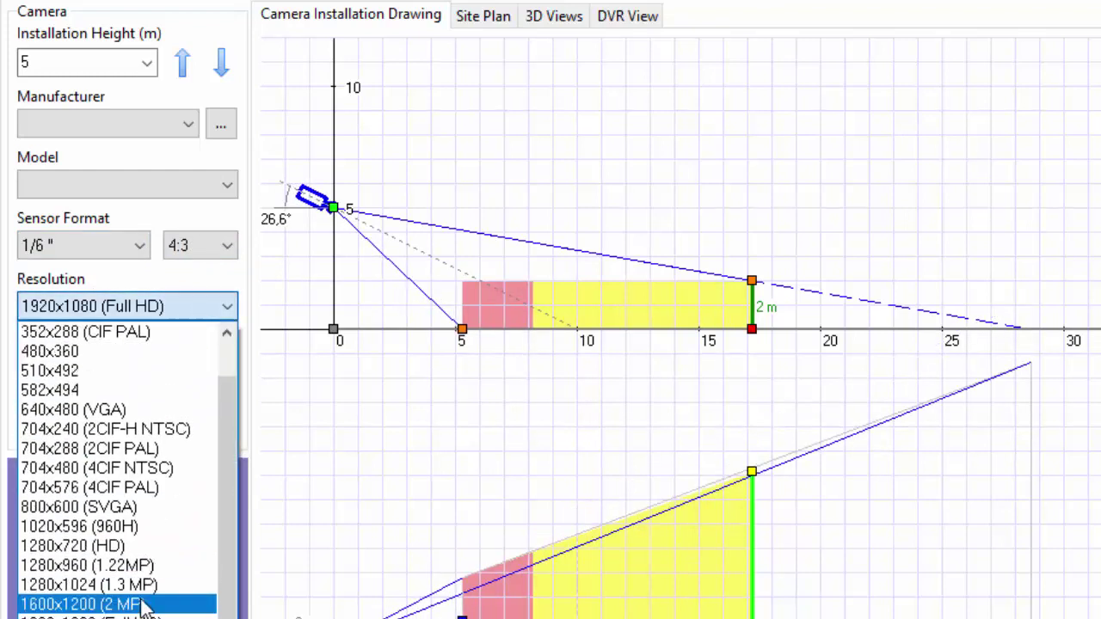
left_click(83, 604)
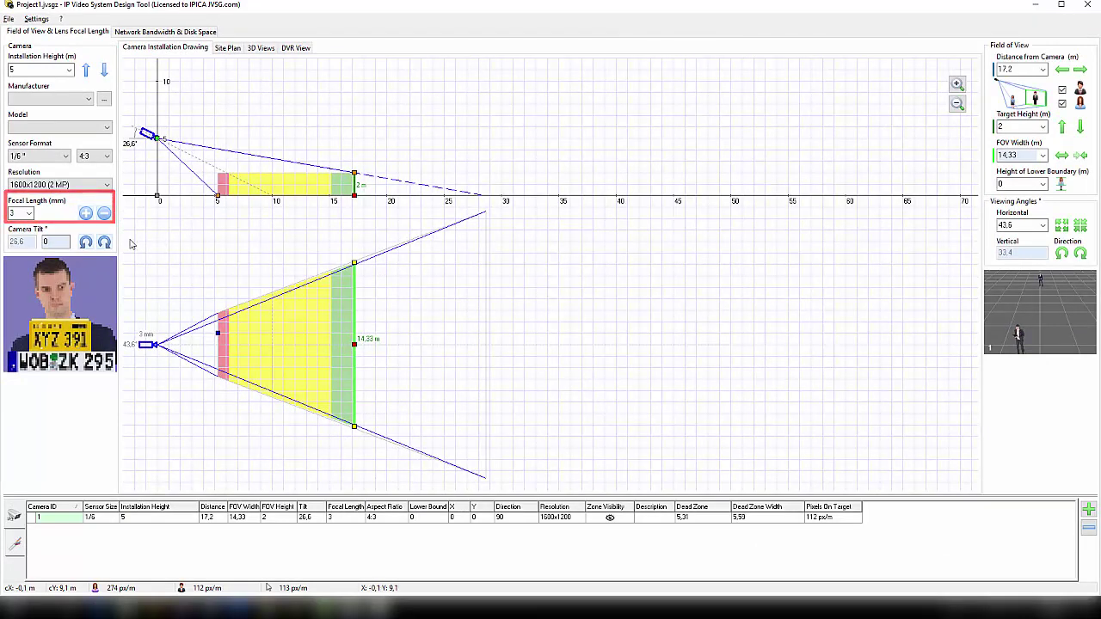
Change the focal length to 4 mm, then 6 mm, giving a 7,16 m wide view.
left_click(28, 213)
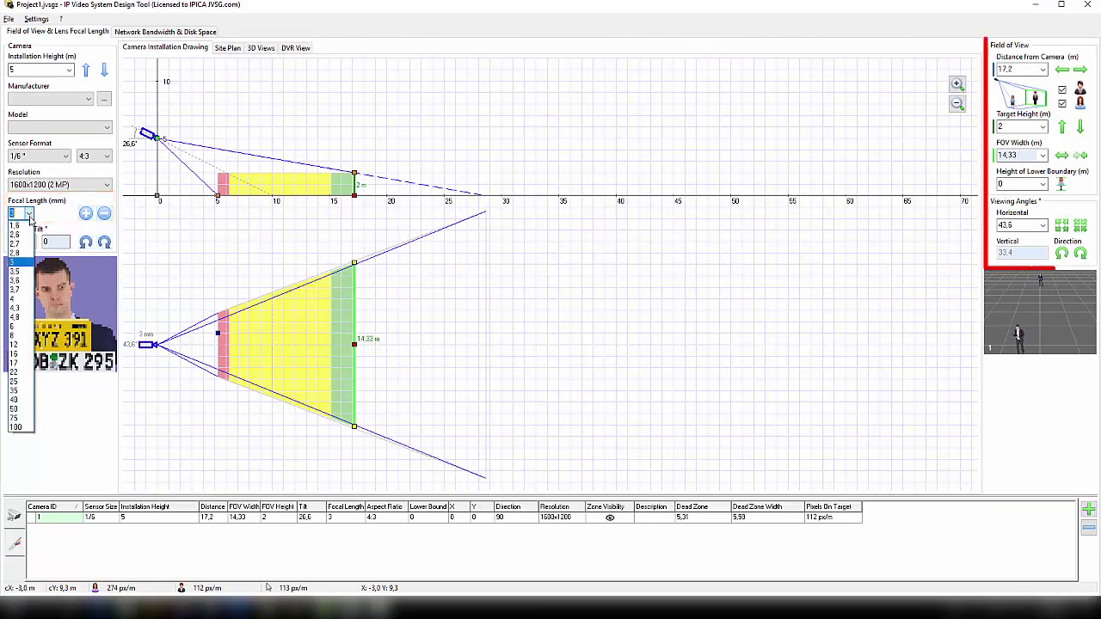
left_click(17, 298)
left_click(29, 214)
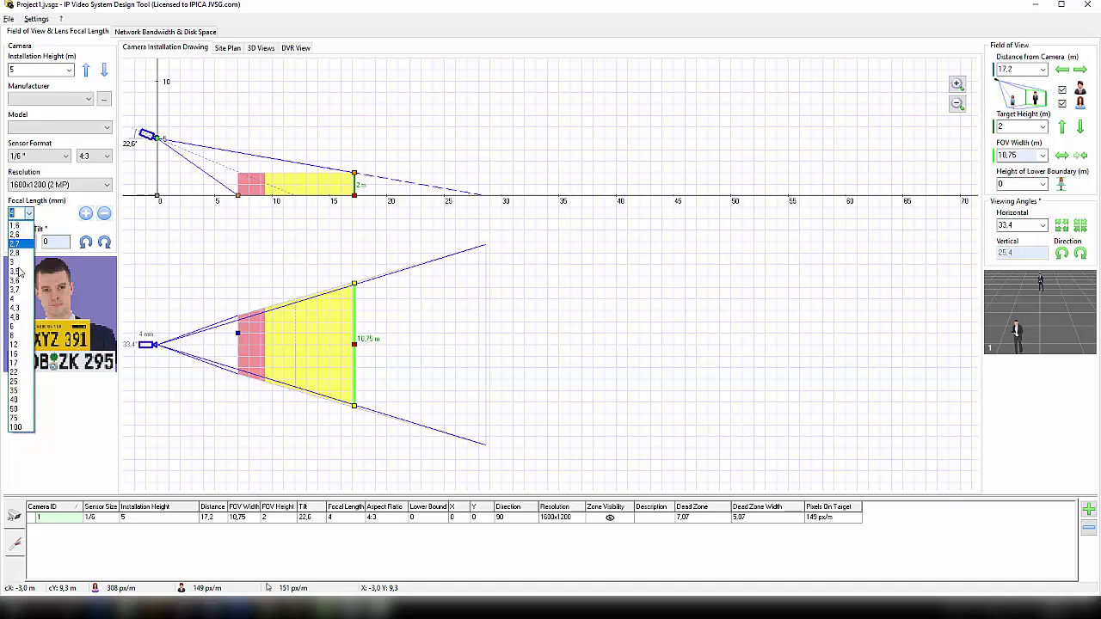
left_click(21, 325)
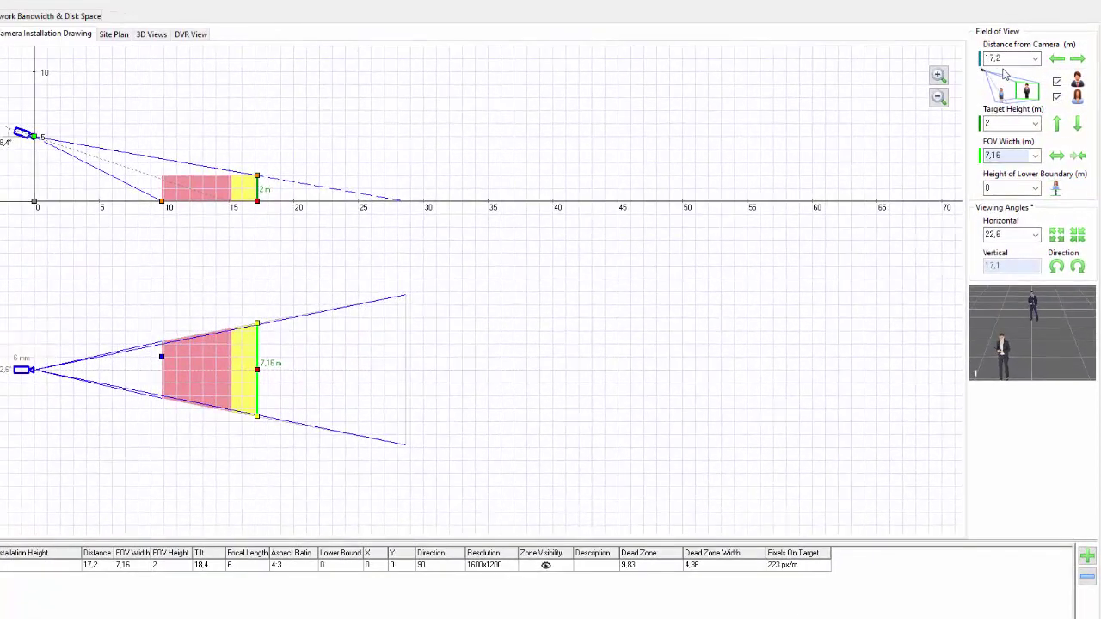
Set the target distance from the camera to 20 m.
left_click(1076, 58)
left_click(1077, 59)
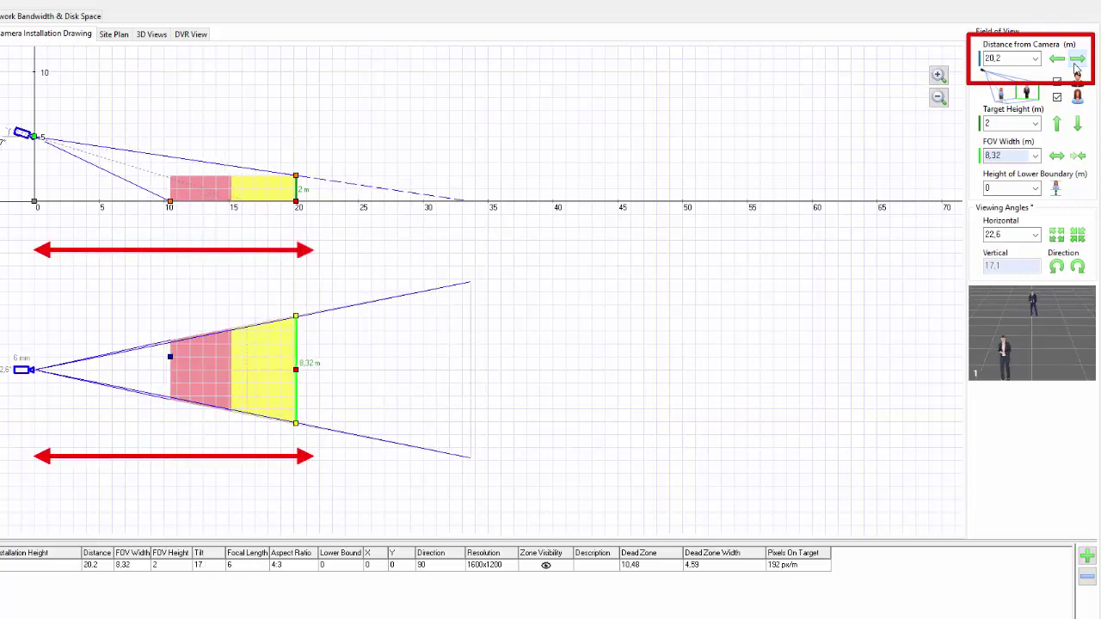
left_click(1056, 59)
left_click(1056, 58)
left_click(1036, 58)
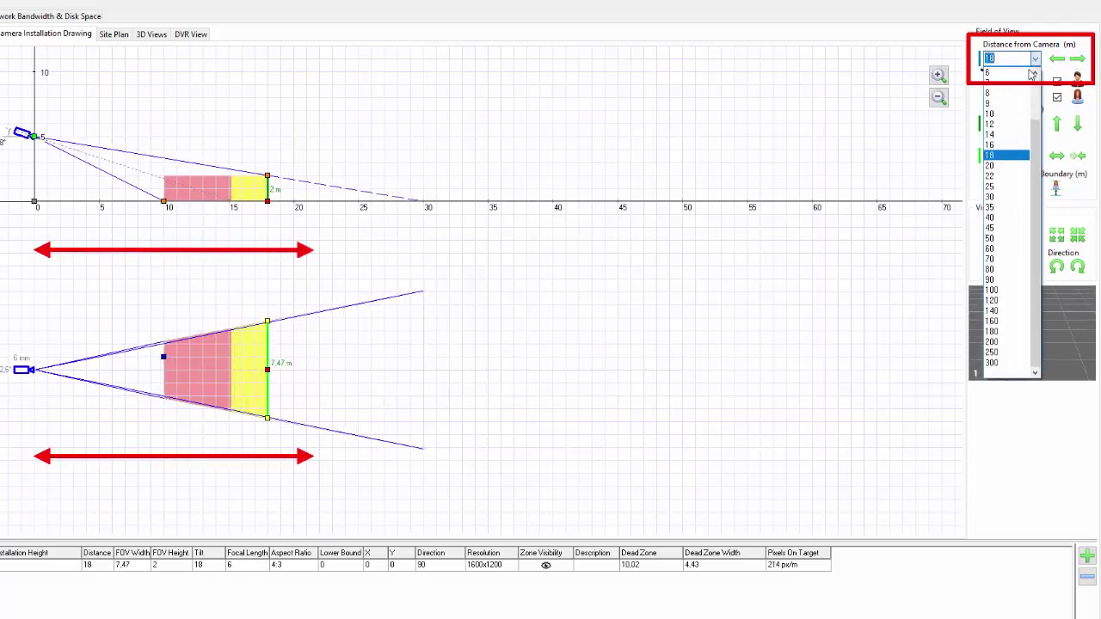
left_click(1001, 103)
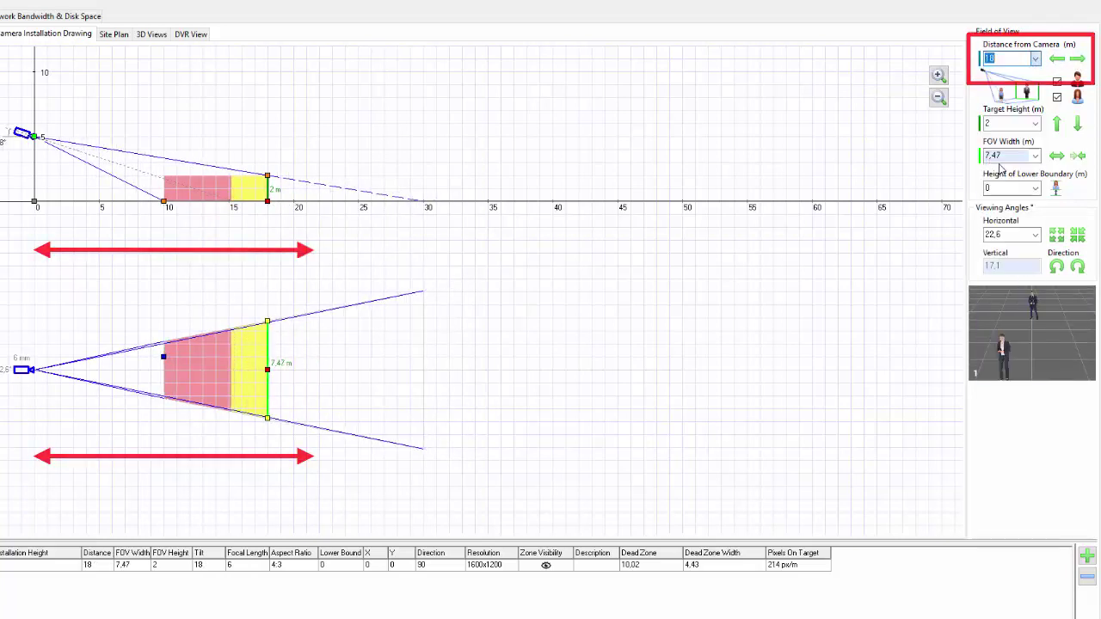
Raise the target height to 4 m.
left_click(1058, 125)
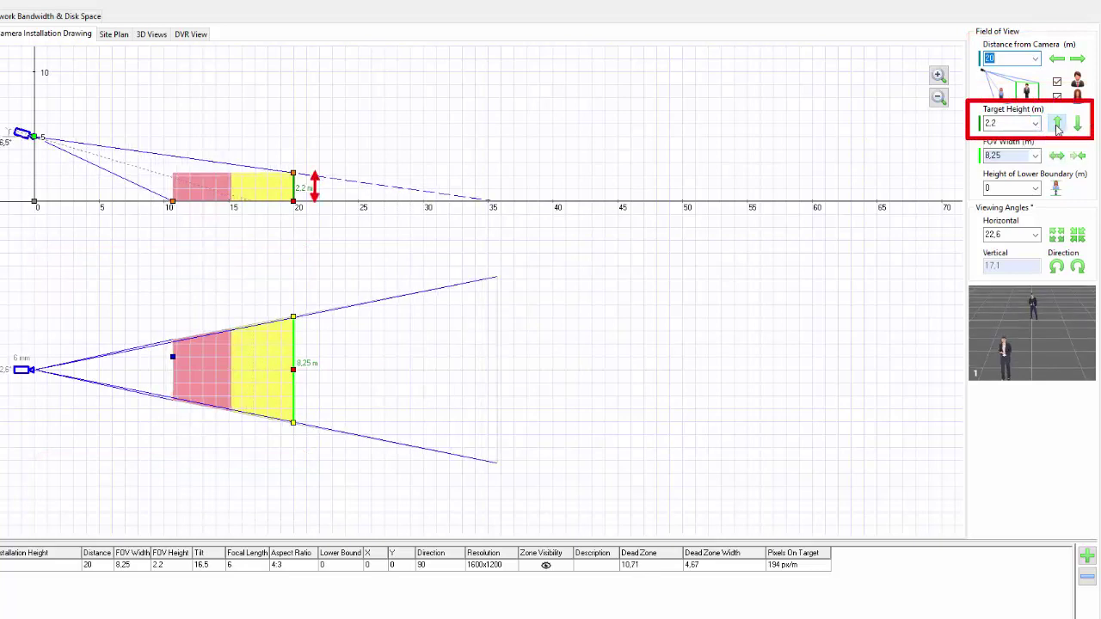
left_click(1077, 126)
left_click(1078, 125)
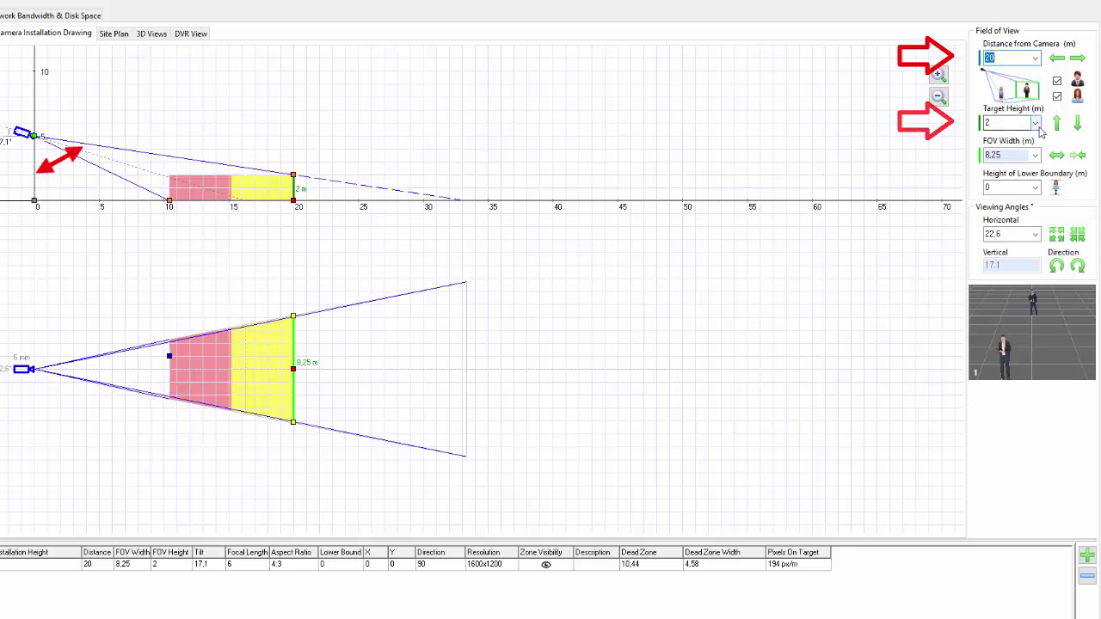
left_click(1036, 124)
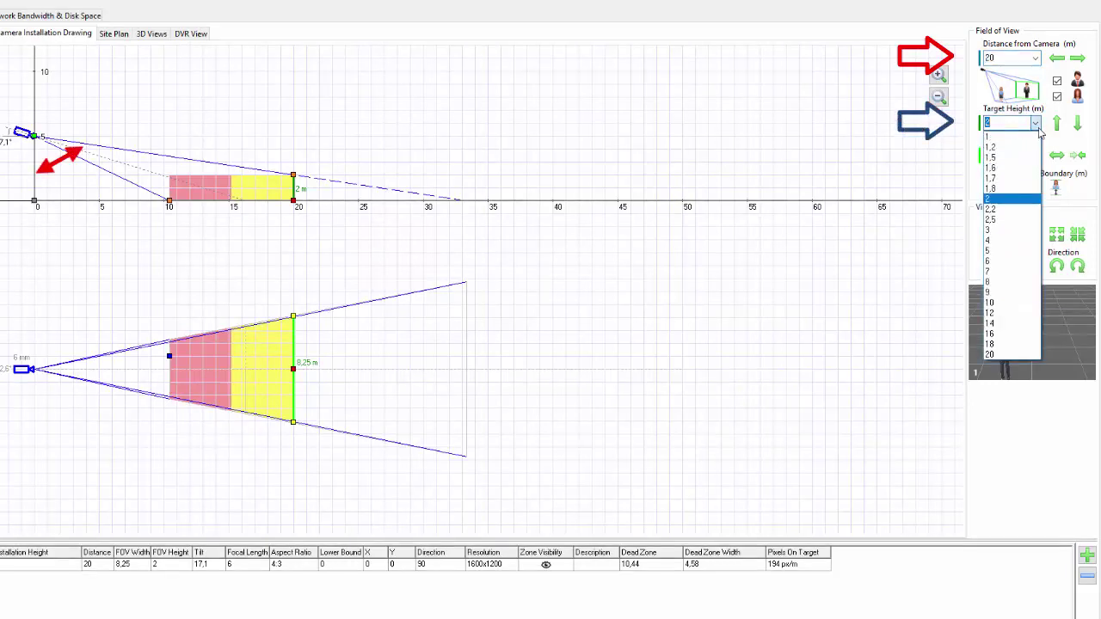
left_click(1000, 241)
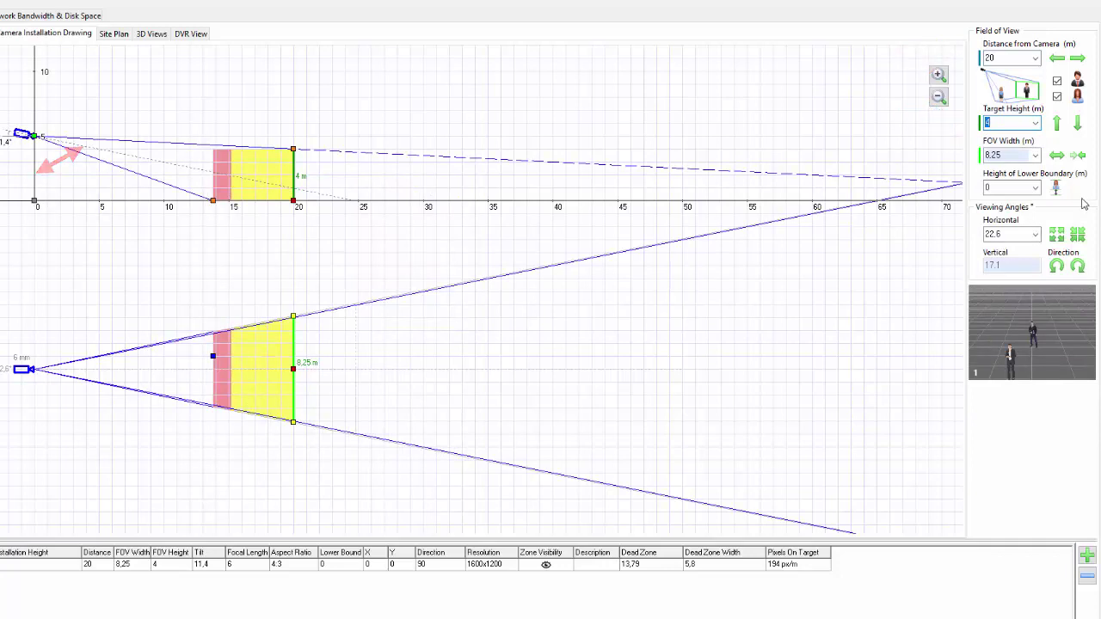
Return target height to 2 m and widen the field of view to 12.75 m.
left_click(1055, 191)
left_click(1058, 157)
left_click(1058, 157)
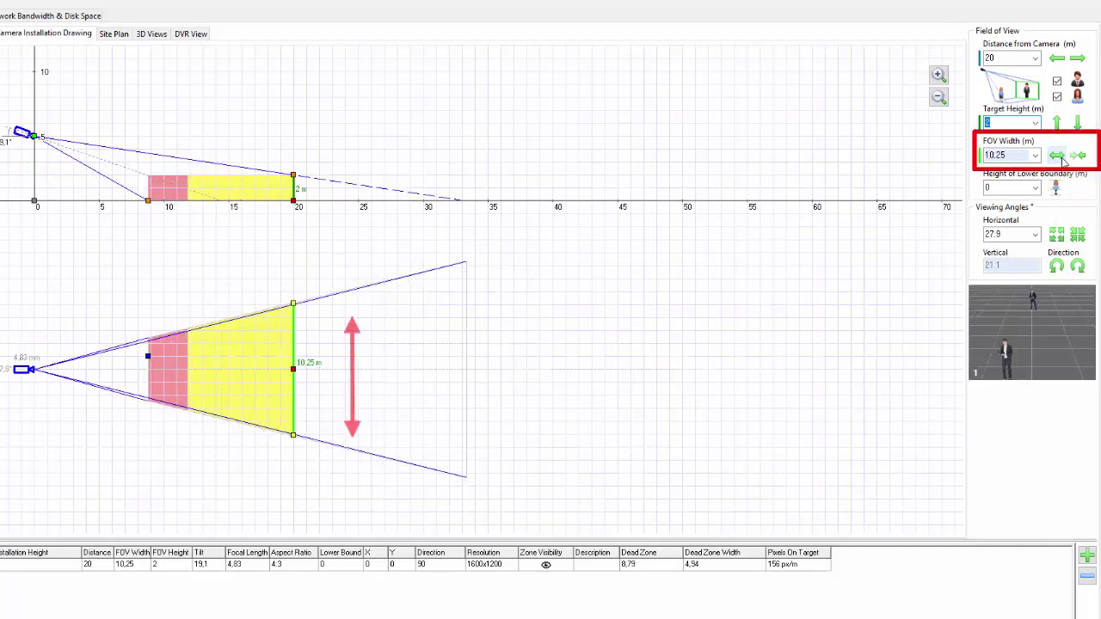
left_click(1077, 155)
left_click(1057, 155)
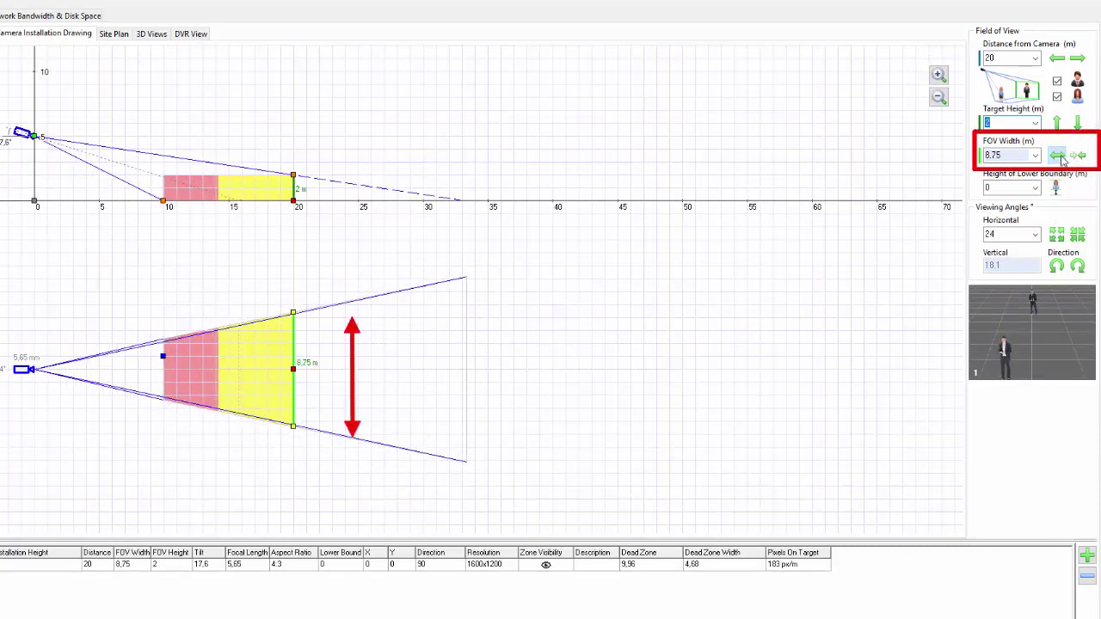
left_click(1057, 156)
left_click(1057, 155)
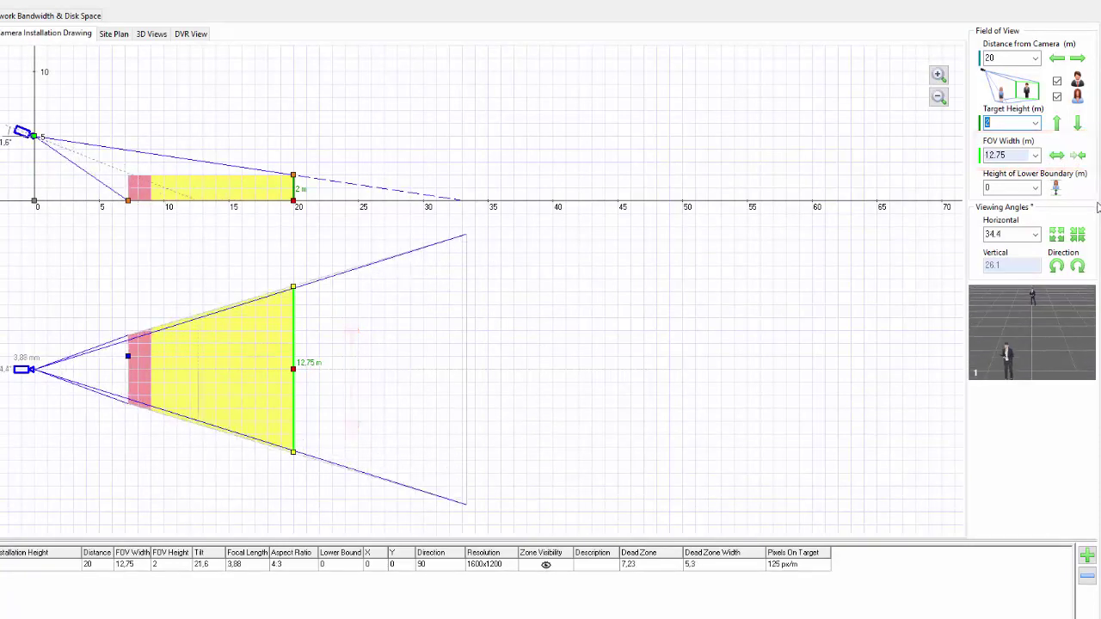
Try lower boundary heights of 0.2 m and 1 m, then reset it to 0.
left_click(1034, 187)
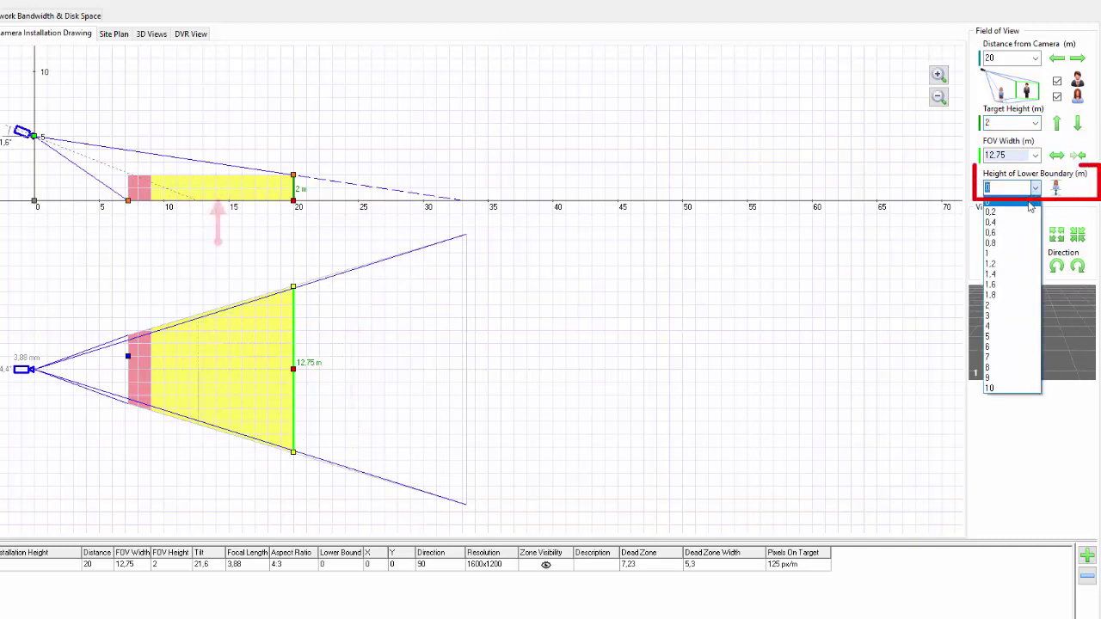
left_click(1026, 215)
left_click(1035, 189)
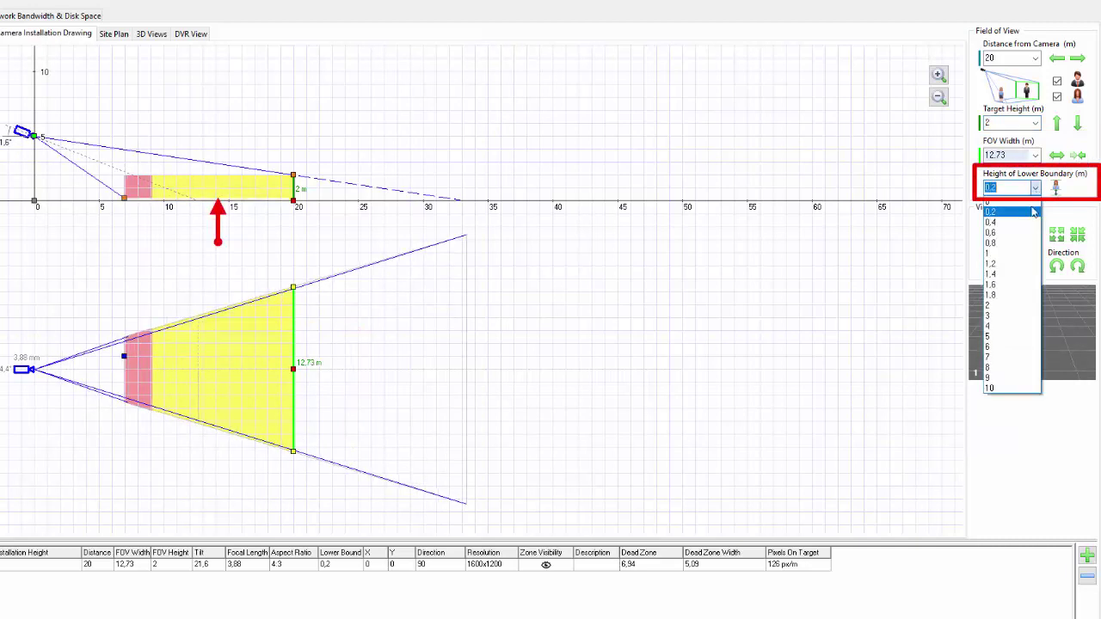
left_click(1012, 256)
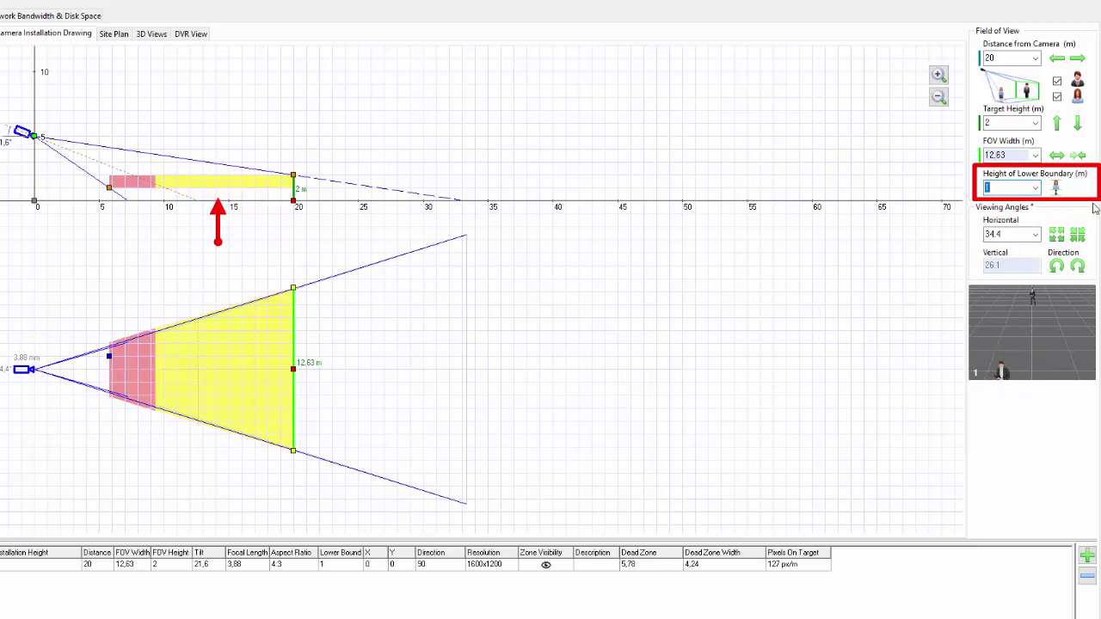
left_click(1036, 188)
type("0")
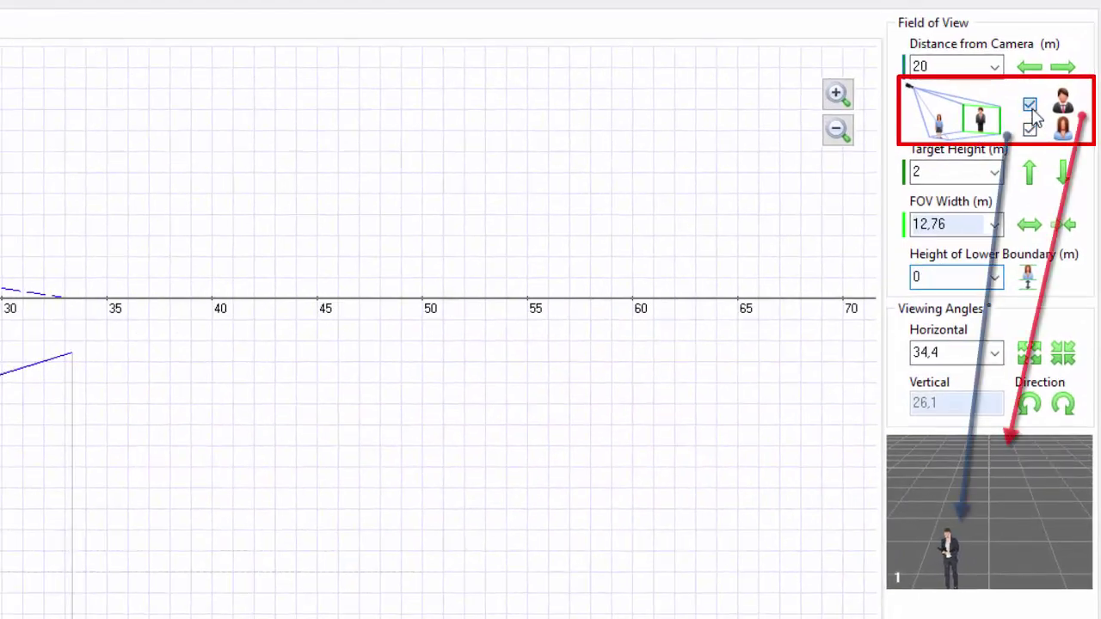
left_click(1030, 128)
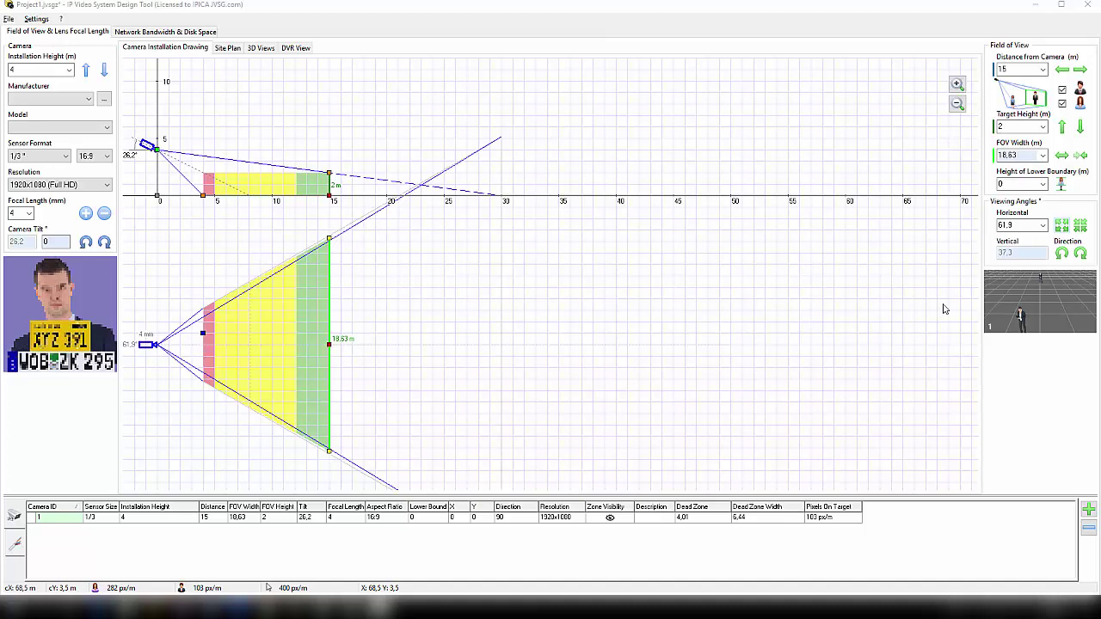
Widen the field of view to 21.63 m and try 3 mm then 2.8 mm lenses.
left_click(1062, 156)
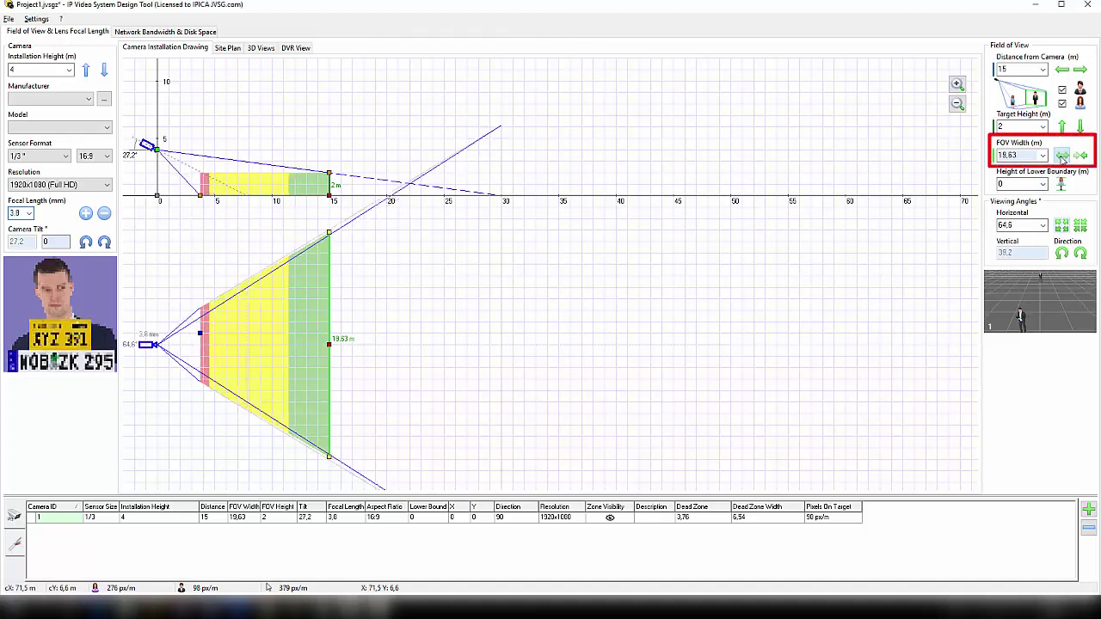
left_click(1062, 156)
left_click(29, 213)
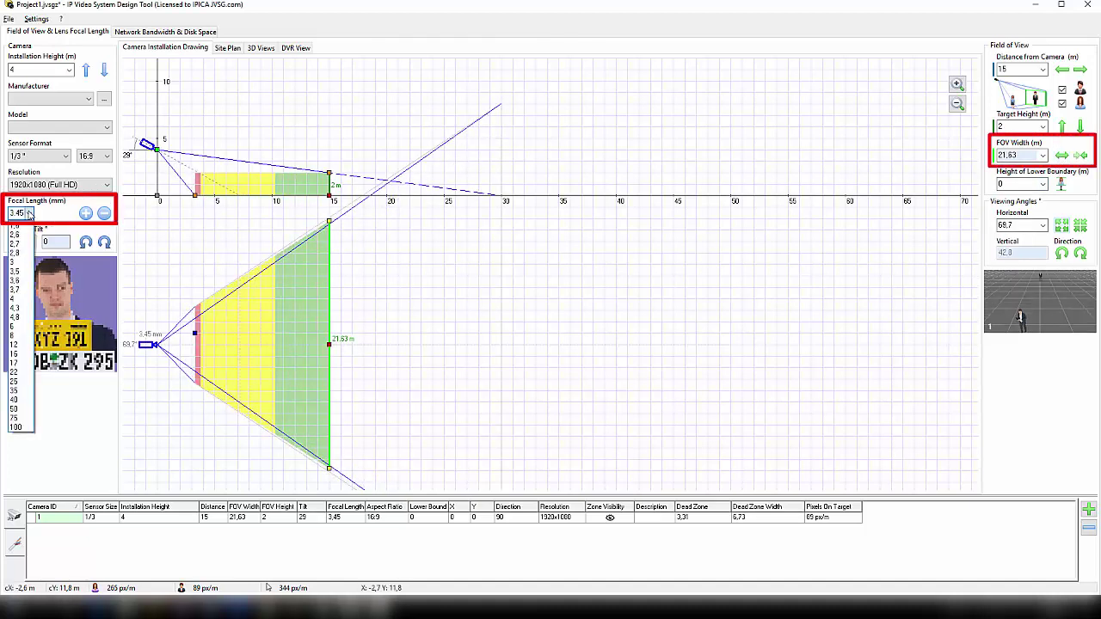
left_click(24, 258)
left_click(29, 213)
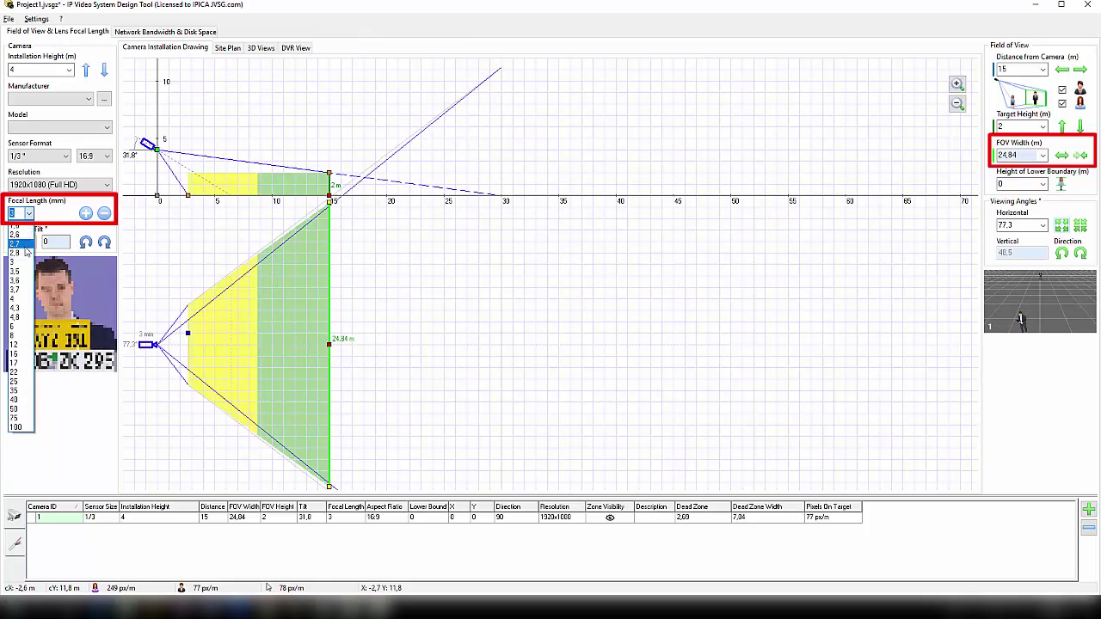
left_click(22, 234)
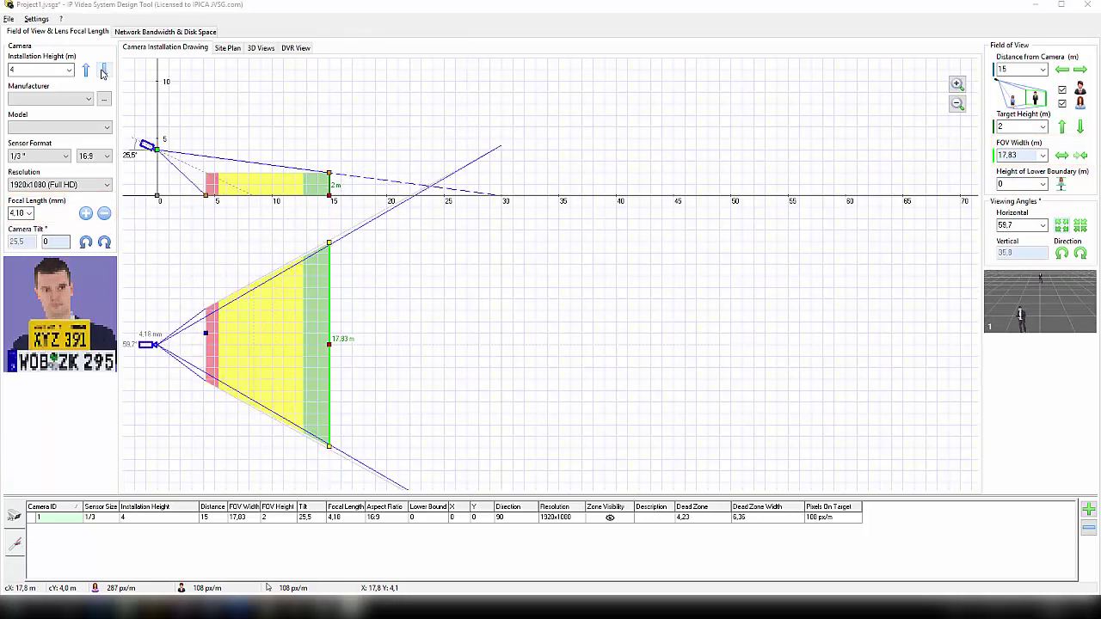
Lower the camera's mounting height and drop the target height to 1.6 m.
left_click(102, 71)
left_click(102, 70)
left_click(1081, 128)
left_click(1082, 127)
left_click(1082, 127)
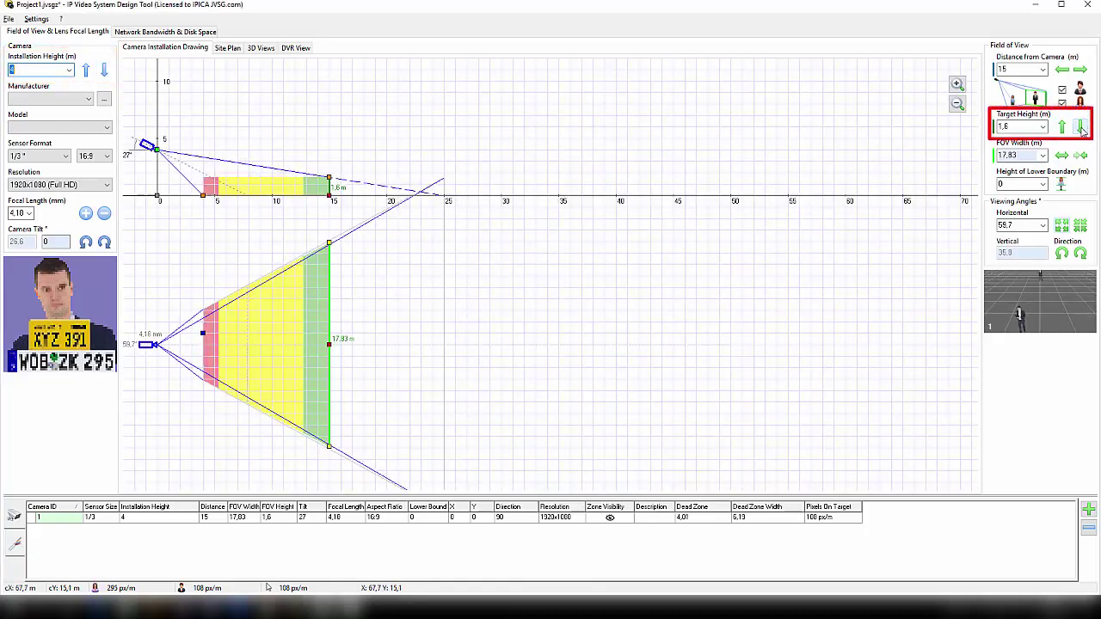